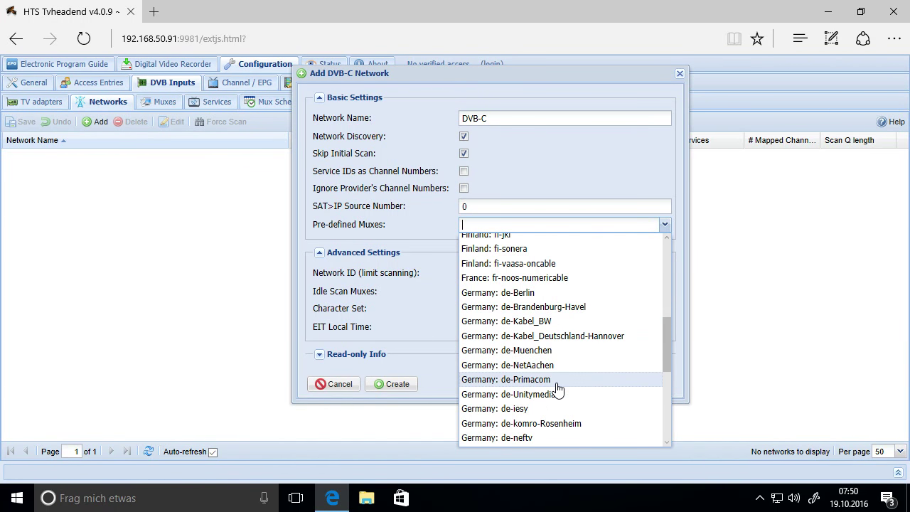
Choose the pre-defined muxes Germany: de-Unitymedia for the new DVB-C network and create it.
{"action": "scroll", "coordinate": [558, 389], "scroll_direction": "down", "scroll_amount": 2}
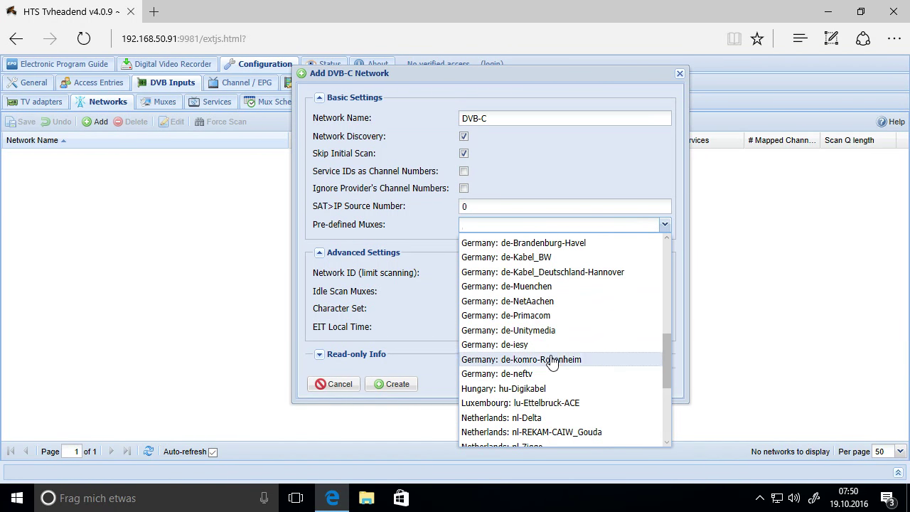
{"action": "left_click", "coordinate": [553, 331]}
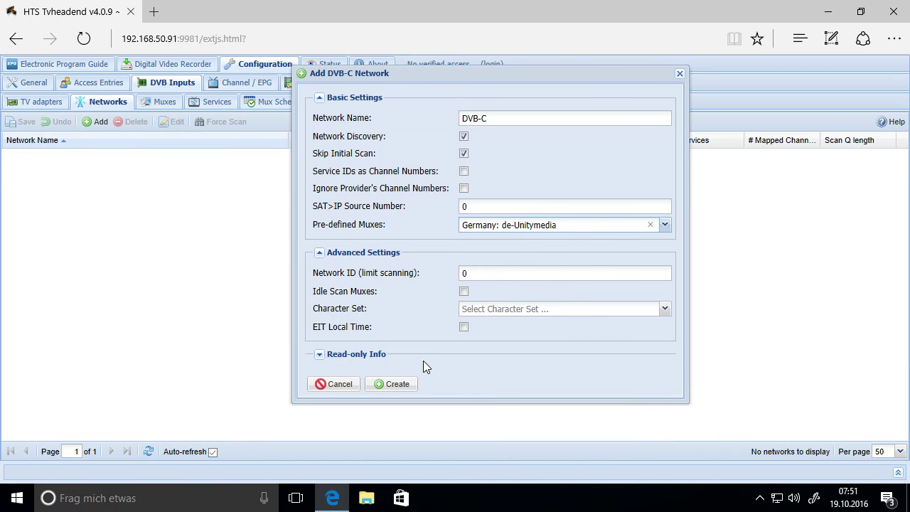
{"action": "left_click", "coordinate": [395, 385]}
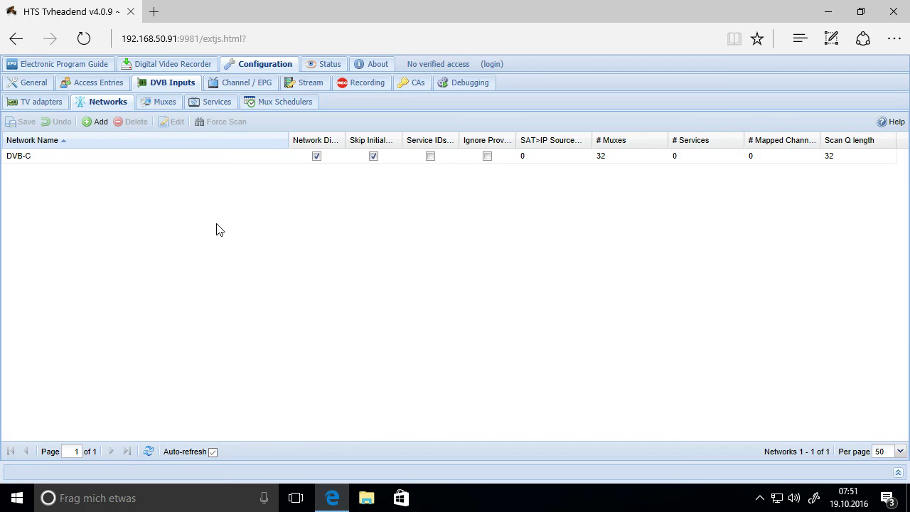
Enable the Silicon Labs Si2168 DVB-C #0 adapter, assign the DVB-C network to it and save its parameters.
{"action": "left_click", "coordinate": [44, 105]}
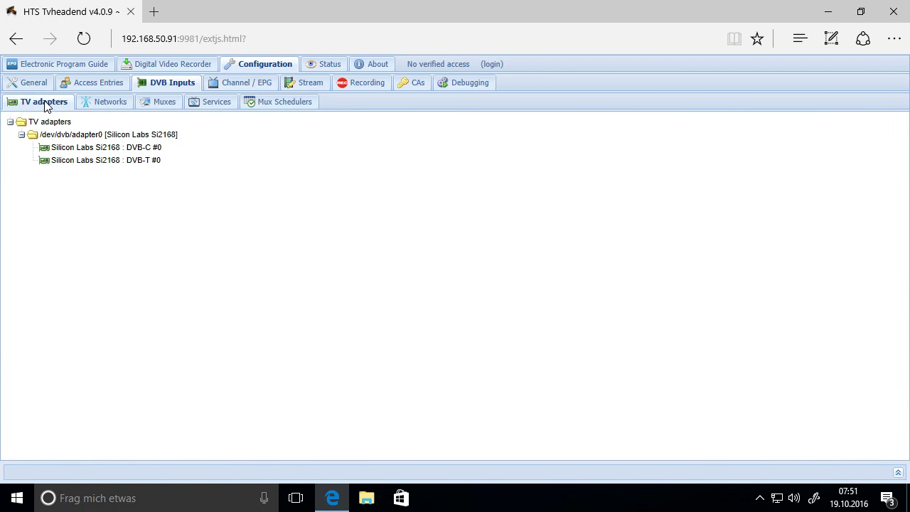
{"action": "left_click", "coordinate": [76, 152]}
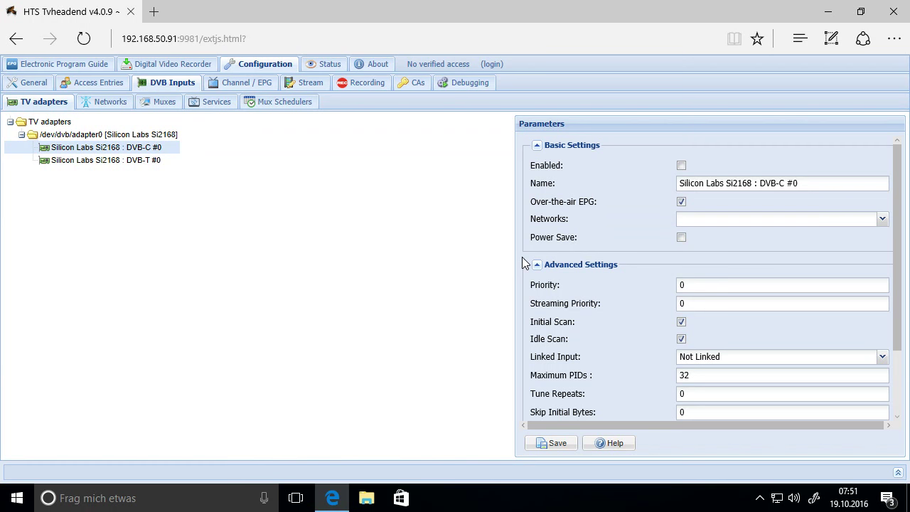
{"action": "left_click", "coordinate": [681, 165]}
{"action": "left_click", "coordinate": [882, 220]}
{"action": "left_click", "coordinate": [684, 235]}
{"action": "left_click", "coordinate": [774, 251]}
{"action": "left_click", "coordinate": [560, 445]}
Force a new scan of all muxes in the DVB-C network.
{"action": "left_click", "coordinate": [105, 106]}
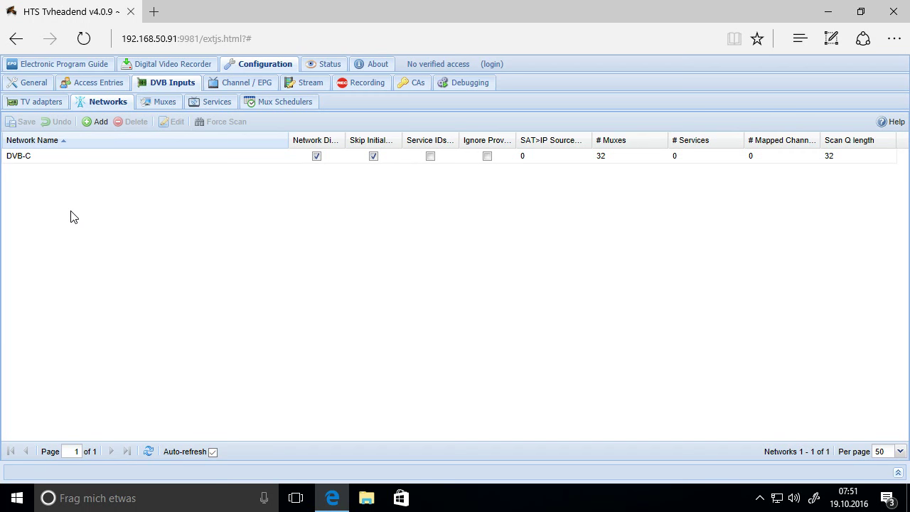
{"action": "left_click", "coordinate": [52, 160]}
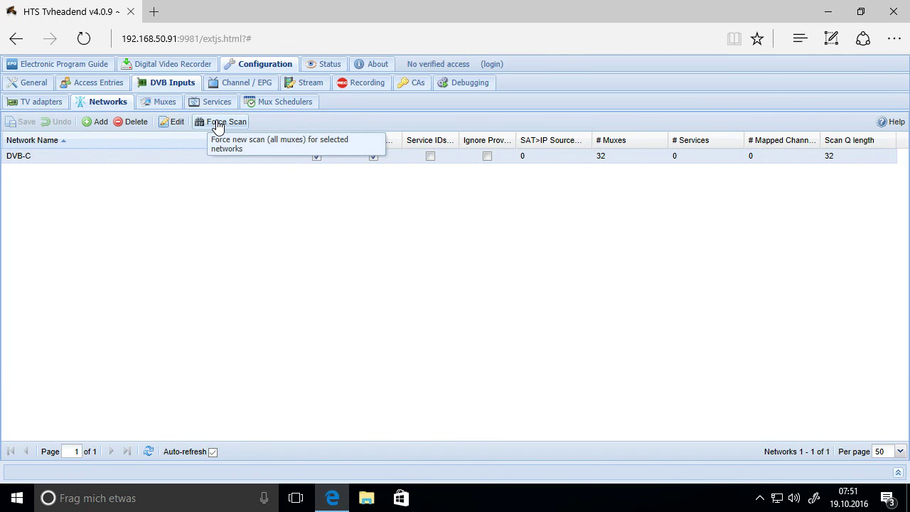
{"action": "left_click", "coordinate": [242, 124]}
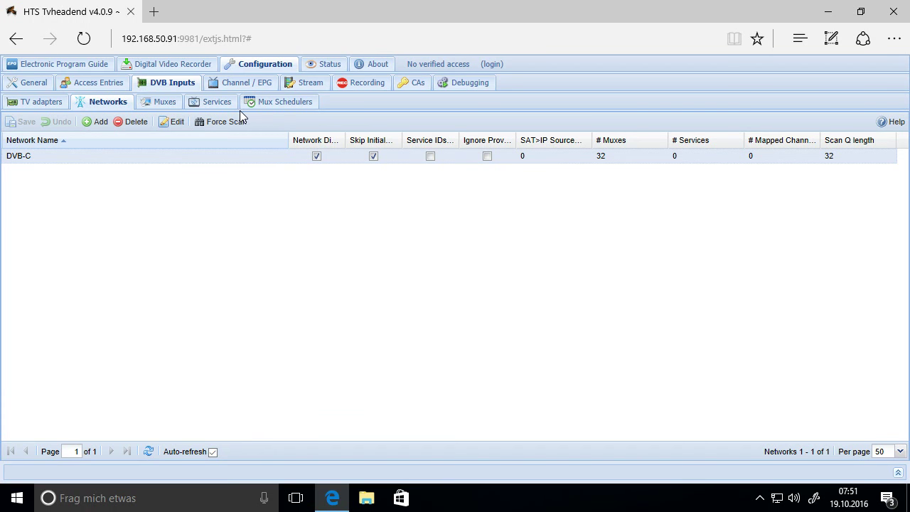
Show all muxes on one page and check their scan status down to the end of the list.
{"action": "left_click", "coordinate": [162, 106]}
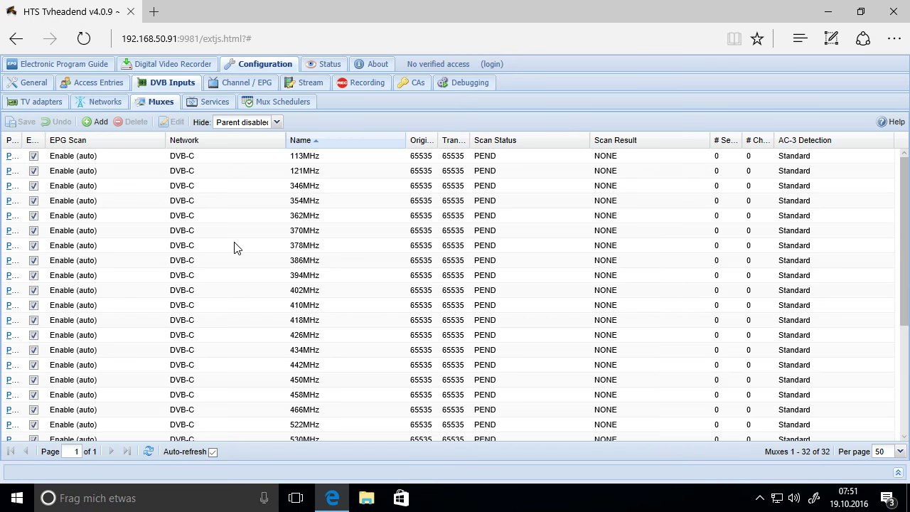
{"action": "left_click", "coordinate": [901, 451]}
{"action": "left_click", "coordinate": [885, 436]}
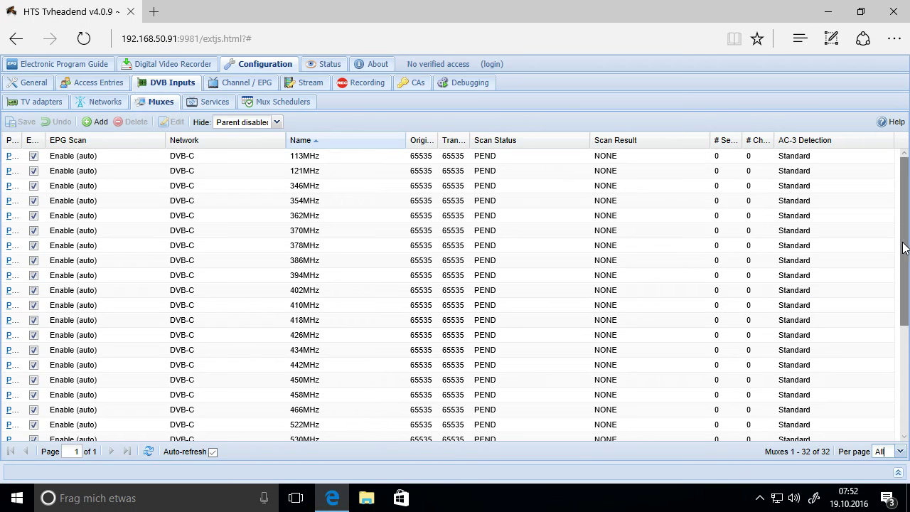
{"action": "left_click_drag", "start_coordinate": [903, 251], "coordinate": [901, 388]}
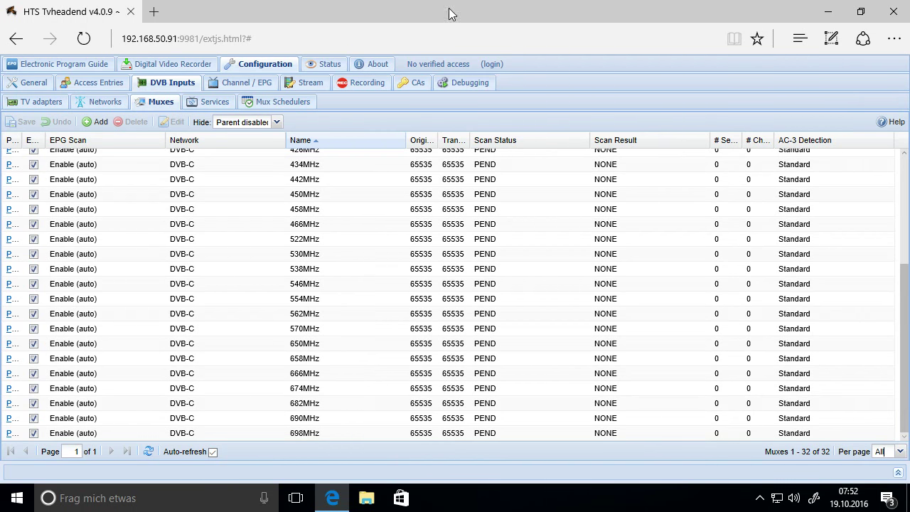
Reload the web interface and check the scan status of the DVB-C muxes again.
{"action": "left_click", "coordinate": [84, 42]}
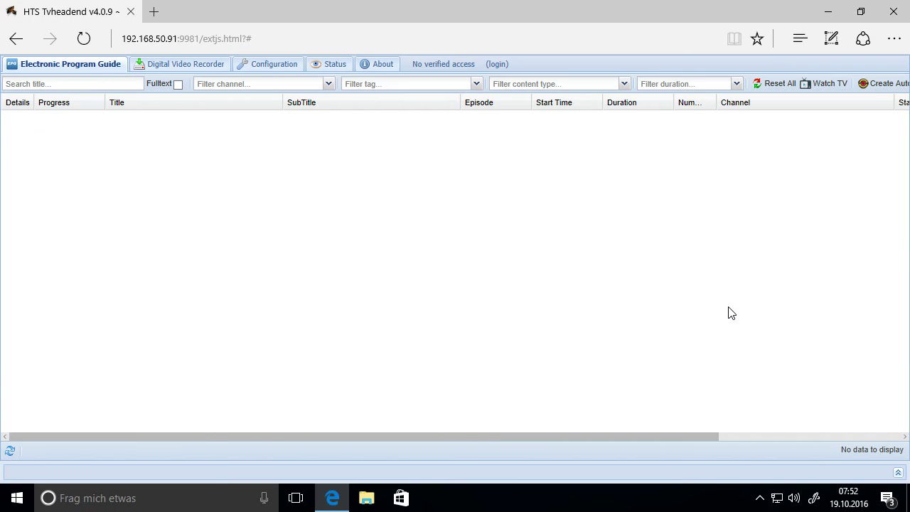
{"action": "left_click", "coordinate": [255, 69]}
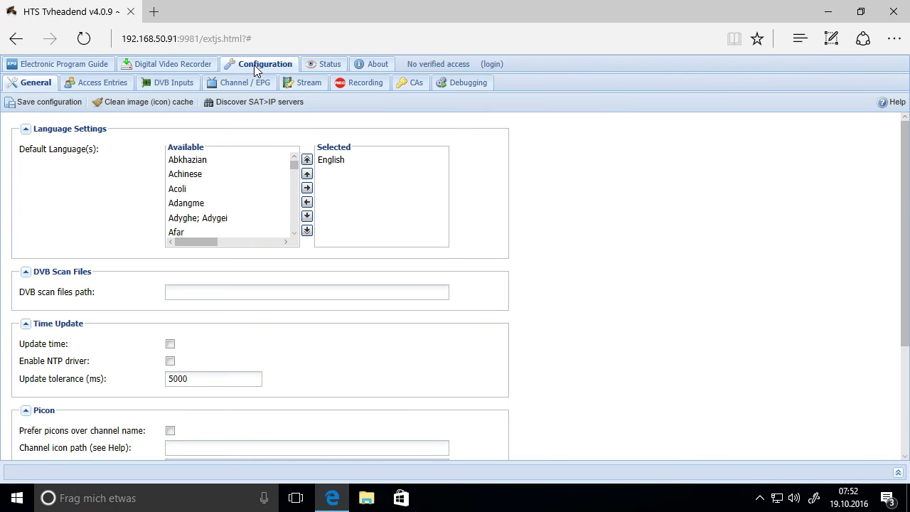
{"action": "left_click", "coordinate": [169, 85]}
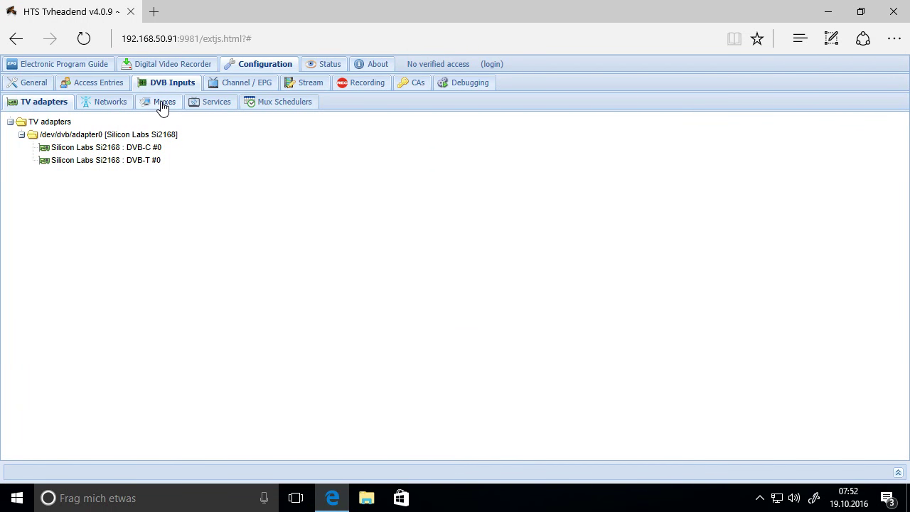
{"action": "left_click", "coordinate": [162, 104]}
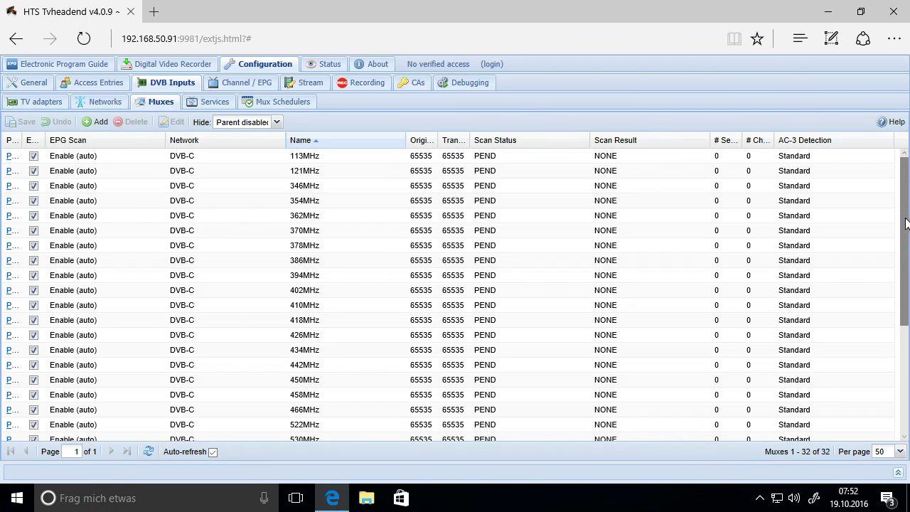
{"action": "left_click_drag", "start_coordinate": [906, 223], "coordinate": [906, 348]}
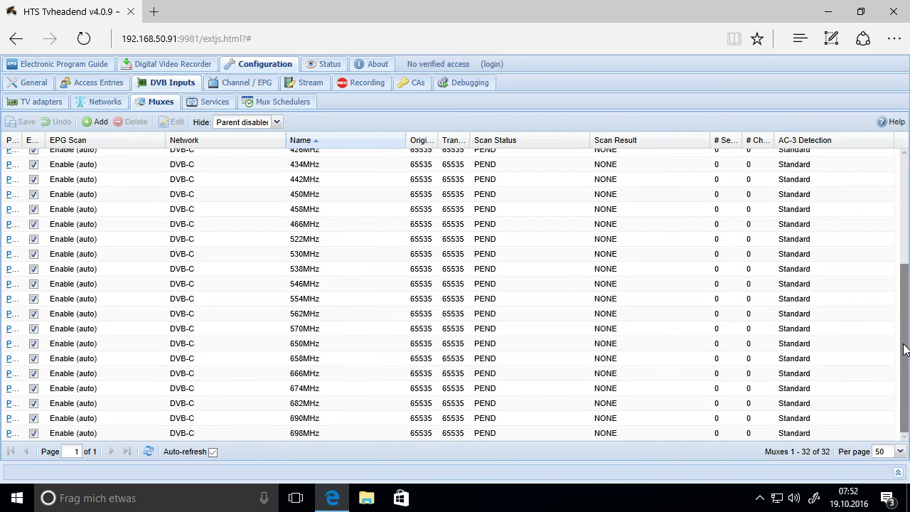
{"action": "left_click_drag", "start_coordinate": [904, 348], "coordinate": [907, 227]}
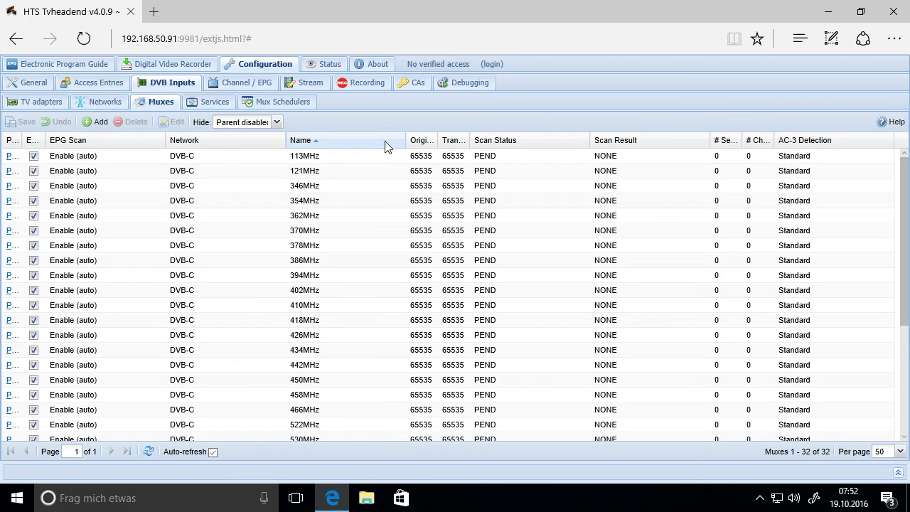
Force another scan of the DVB-C network.
{"action": "left_click", "coordinate": [108, 104]}
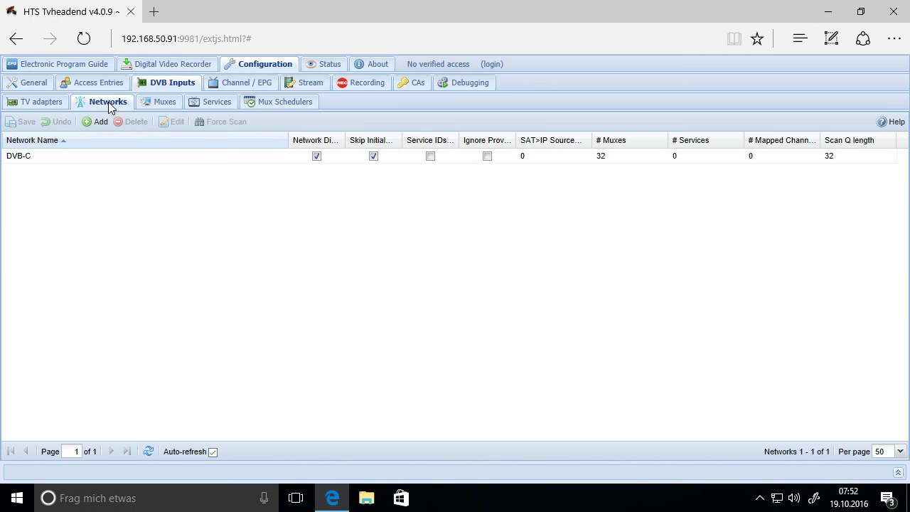
{"action": "left_click", "coordinate": [104, 158]}
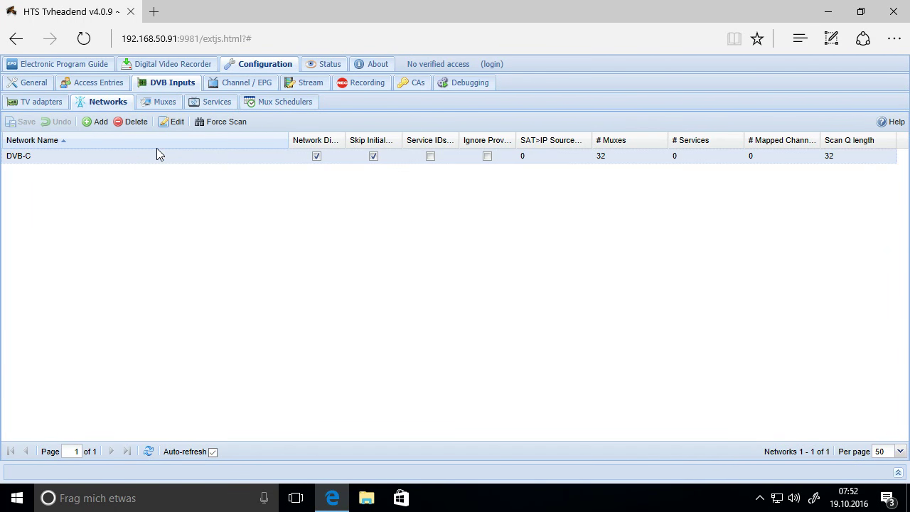
{"action": "left_click", "coordinate": [211, 123]}
Follow the scan progress in the mux list, checking the scan status and scan result of the muxes.
{"action": "left_click", "coordinate": [165, 103]}
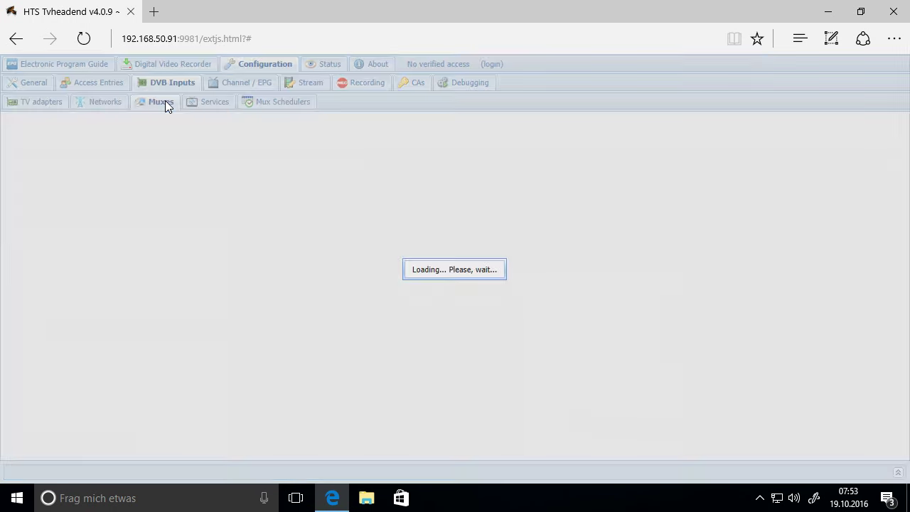
{"action": "left_click_drag", "start_coordinate": [904, 204], "coordinate": [906, 242]}
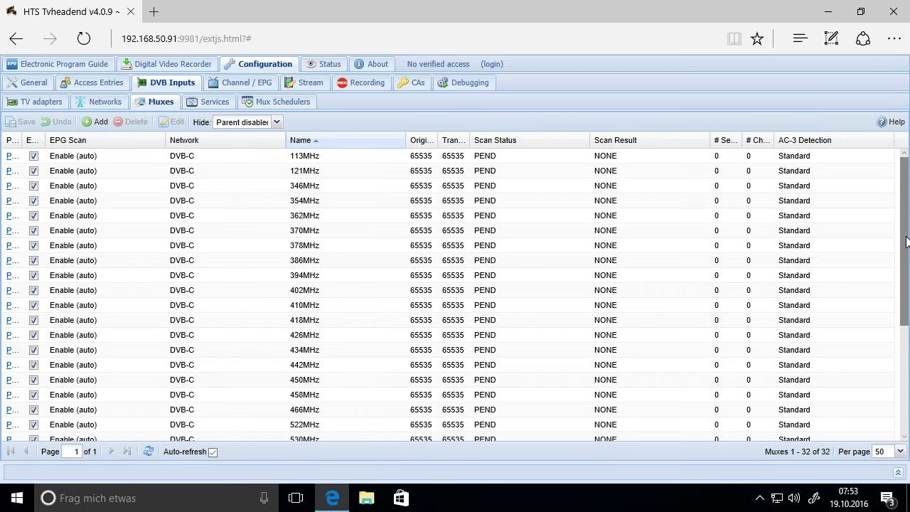
{"action": "left_click", "coordinate": [905, 402]}
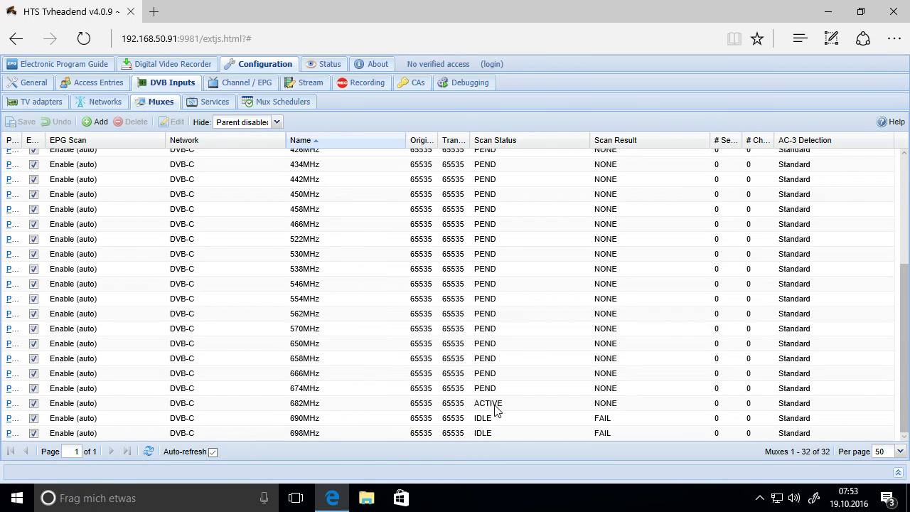
{"action": "scroll", "coordinate": [490, 410], "scroll_direction": "up", "scroll_amount": 5}
{"action": "left_click_drag", "start_coordinate": [902, 304], "coordinate": [907, 424]}
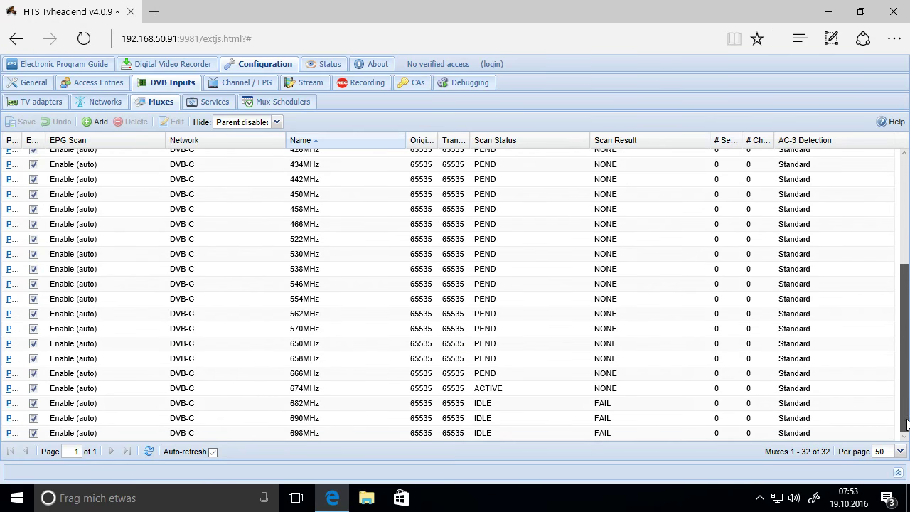
{"action": "left_click", "coordinate": [517, 393]}
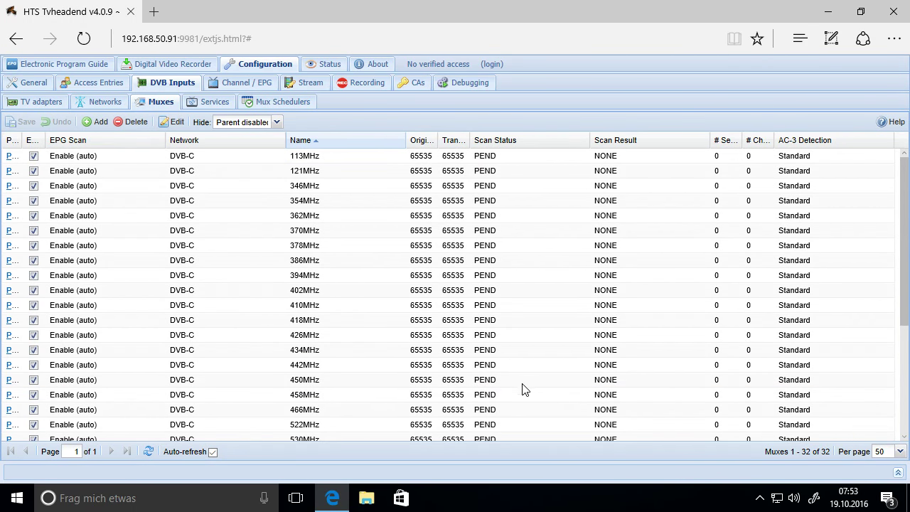
{"action": "scroll", "coordinate": [507, 372], "scroll_direction": "down", "scroll_amount": 5}
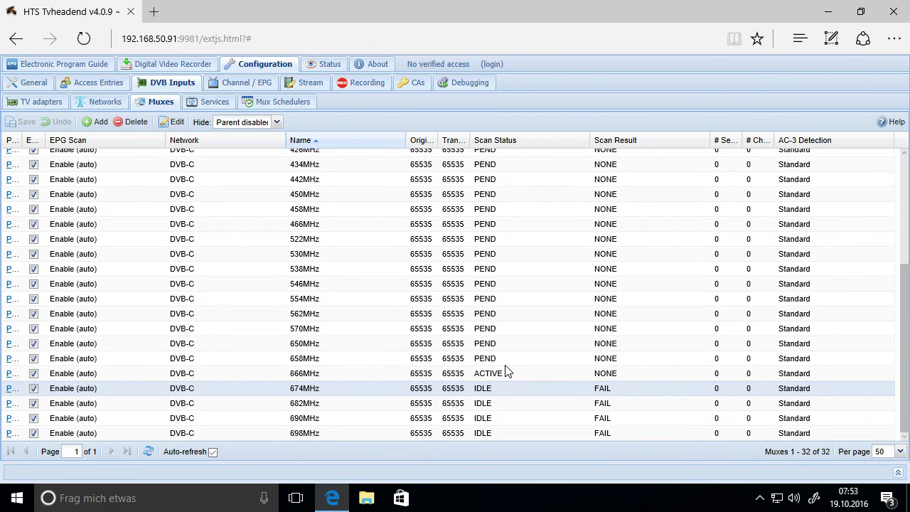
{"action": "scroll", "coordinate": [507, 371], "scroll_direction": "up", "scroll_amount": 5}
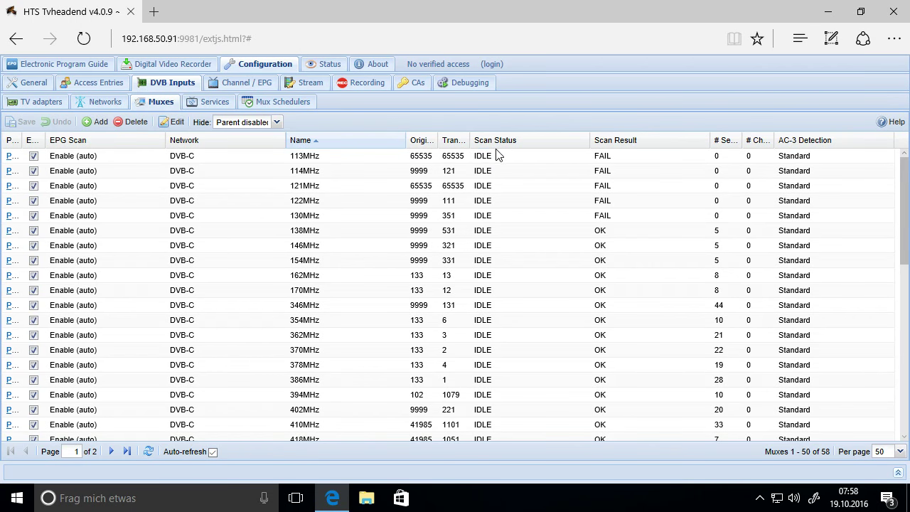
{"action": "left_click_drag", "start_coordinate": [903, 217], "coordinate": [908, 238]}
Open the list of found DVB services and show all of them on one page.
{"action": "left_click", "coordinate": [217, 103]}
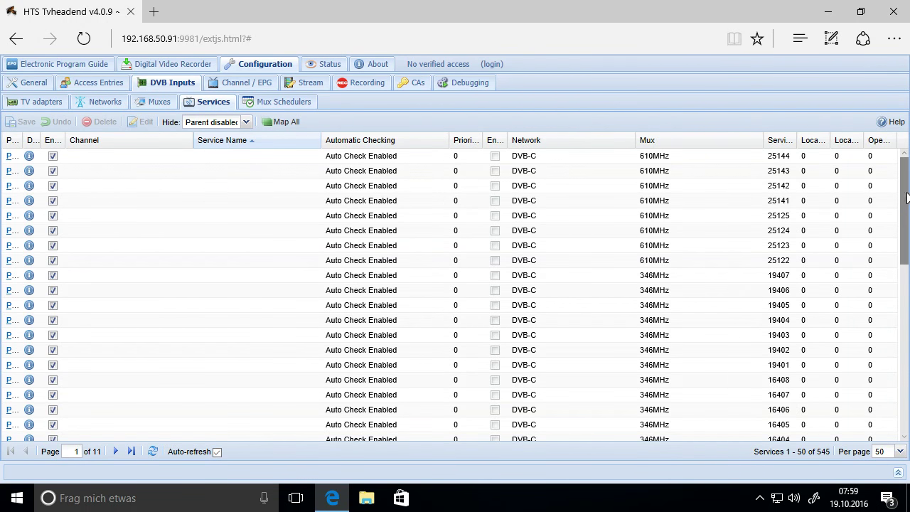
{"action": "left_click", "coordinate": [900, 451]}
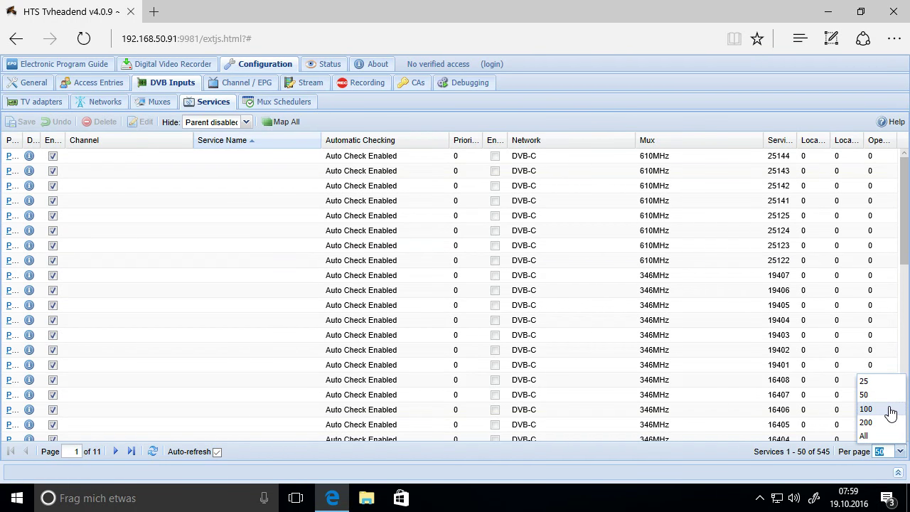
{"action": "left_click", "coordinate": [882, 435]}
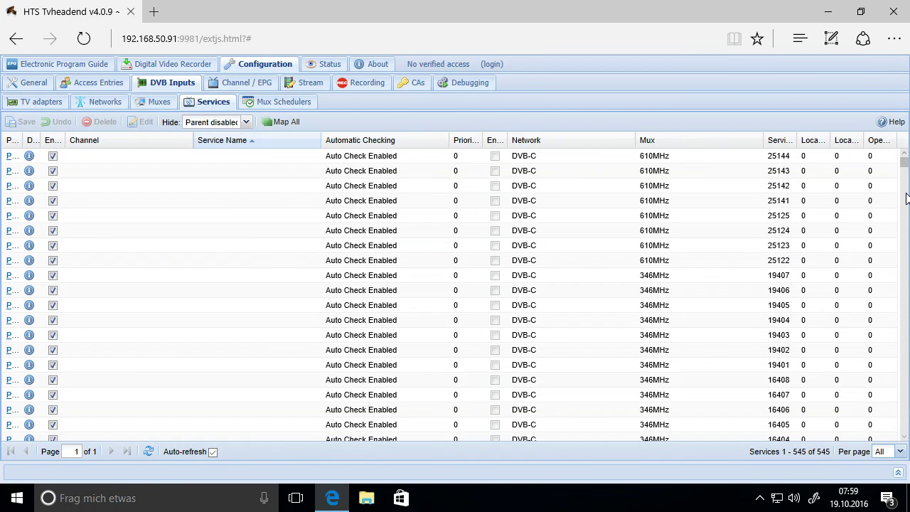
Browse the service list by name and select the service Das Erste HD.
{"action": "left_click_drag", "start_coordinate": [904, 159], "coordinate": [904, 210]}
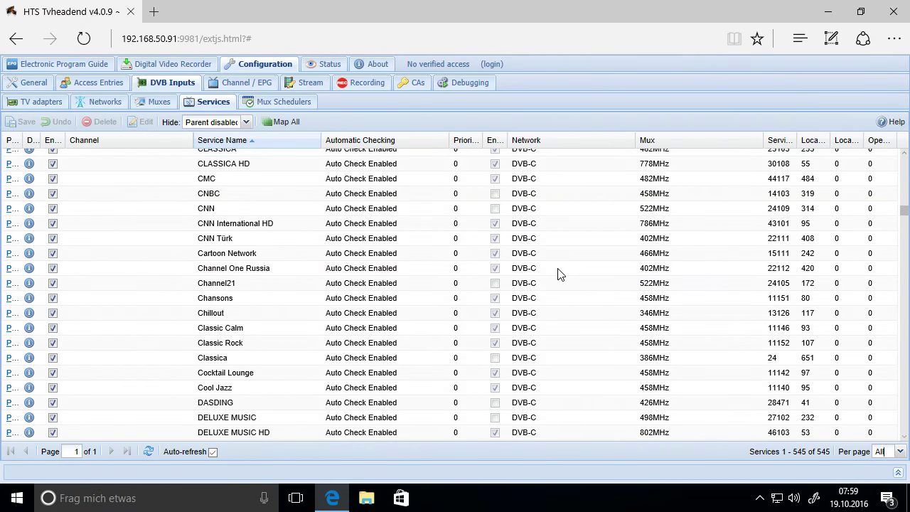
{"action": "scroll", "coordinate": [558, 275], "scroll_direction": "up", "scroll_amount": 8}
{"action": "scroll", "coordinate": [550, 275], "scroll_direction": "up", "scroll_amount": 10}
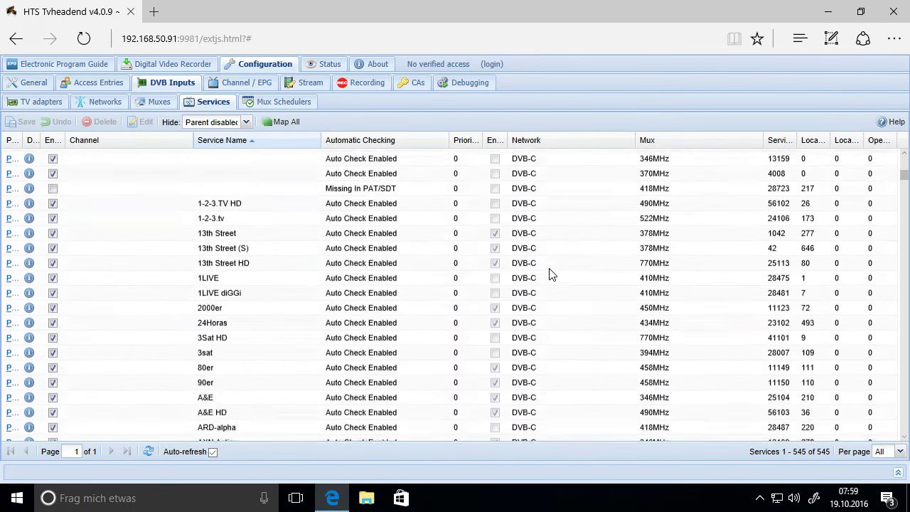
{"action": "scroll", "coordinate": [549, 274], "scroll_direction": "down", "scroll_amount": 5}
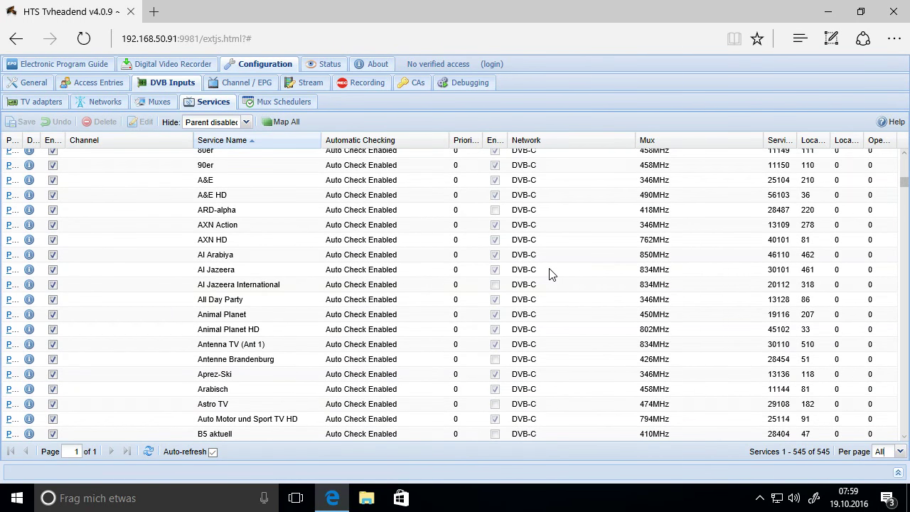
{"action": "scroll", "coordinate": [396, 316], "scroll_direction": "up", "scroll_amount": 1}
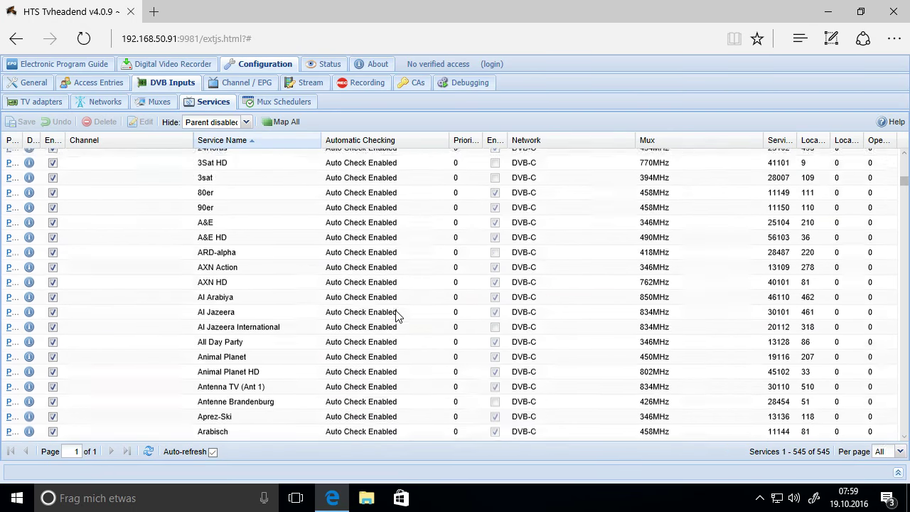
{"action": "scroll", "coordinate": [229, 295], "scroll_direction": "down", "scroll_amount": 5}
{"action": "scroll", "coordinate": [229, 294], "scroll_direction": "down", "scroll_amount": 10}
{"action": "scroll", "coordinate": [229, 297], "scroll_direction": "down", "scroll_amount": 8}
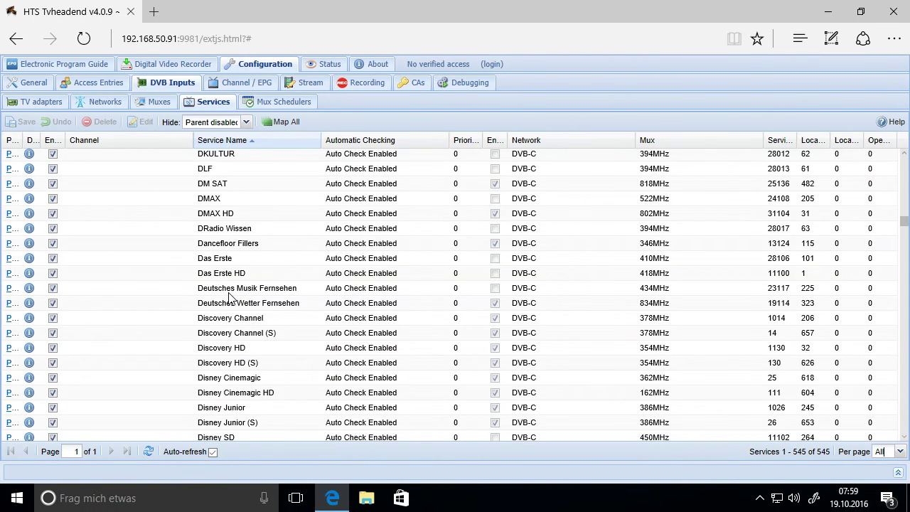
{"action": "left_click", "coordinate": [221, 275]}
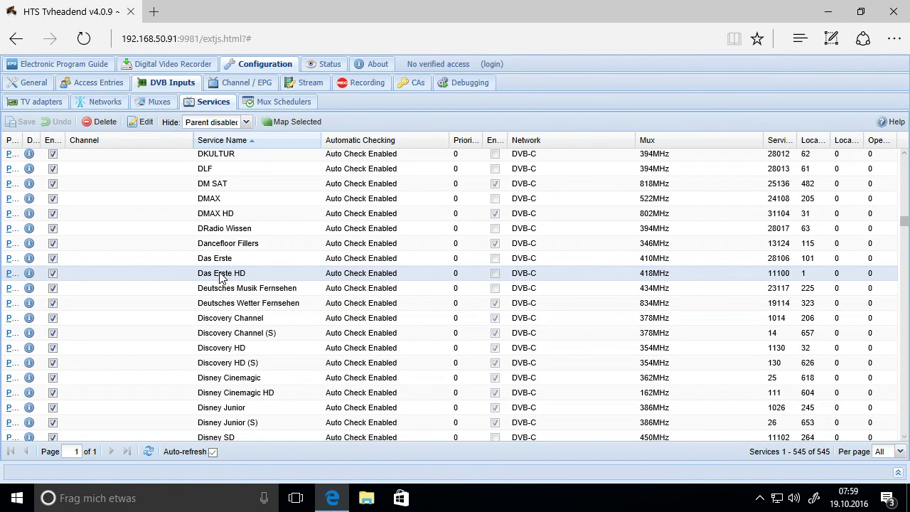
Map the selected service Das Erste HD to a channel with all mapping options left off and check its channel assignment in the service list.
{"action": "left_click", "coordinate": [290, 123]}
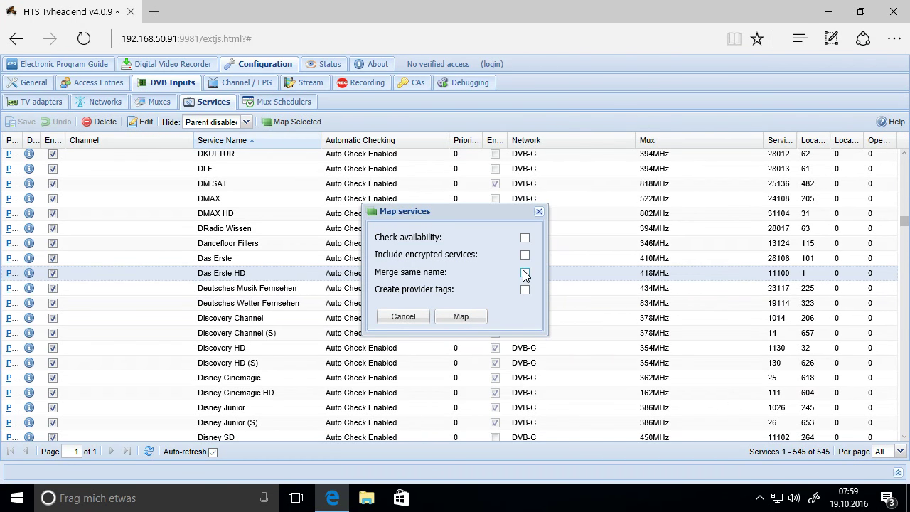
{"action": "left_click", "coordinate": [459, 319]}
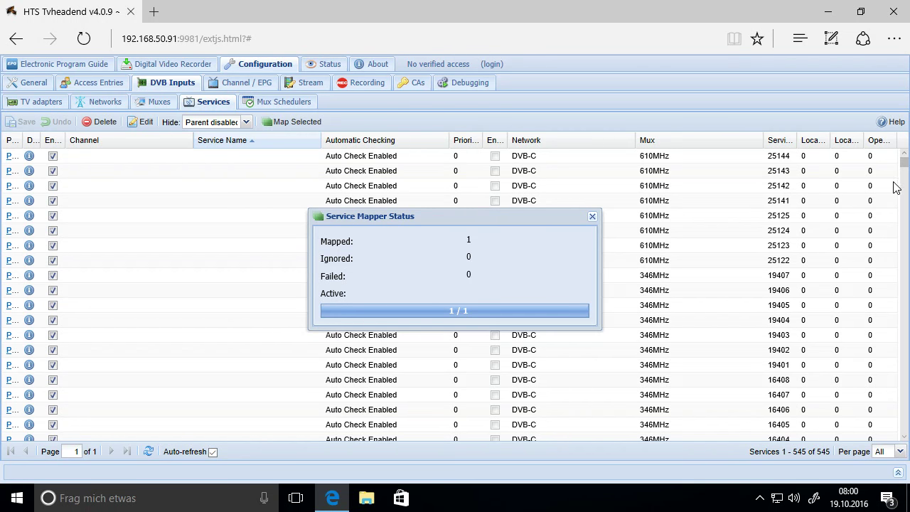
{"action": "left_click_drag", "start_coordinate": [904, 162], "coordinate": [904, 226]}
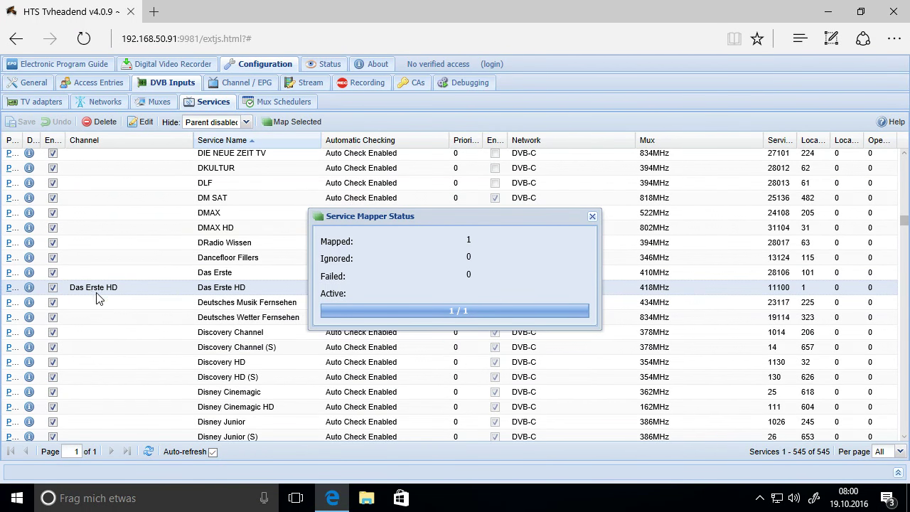
{"action": "left_click", "coordinate": [593, 217]}
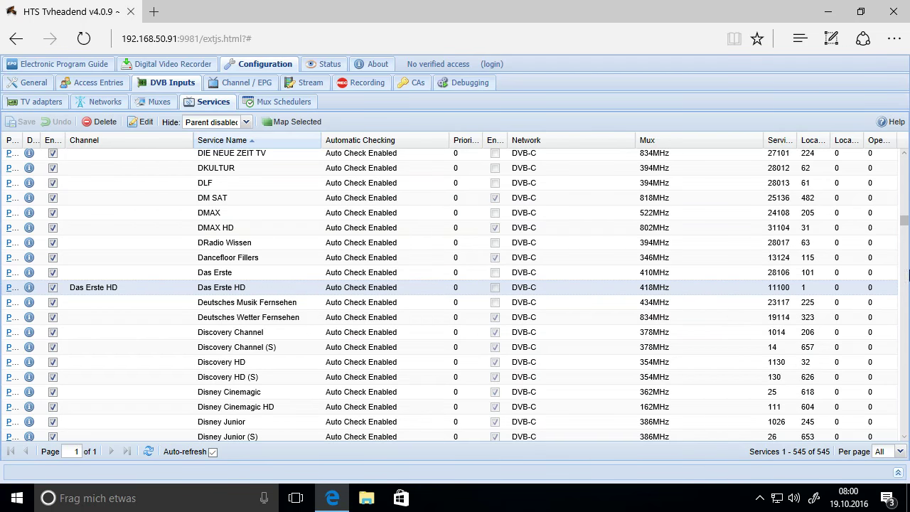
Map the service ZDF HD to a channel and check its channel assignment in the service list.
{"action": "left_click_drag", "start_coordinate": [904, 224], "coordinate": [905, 415]}
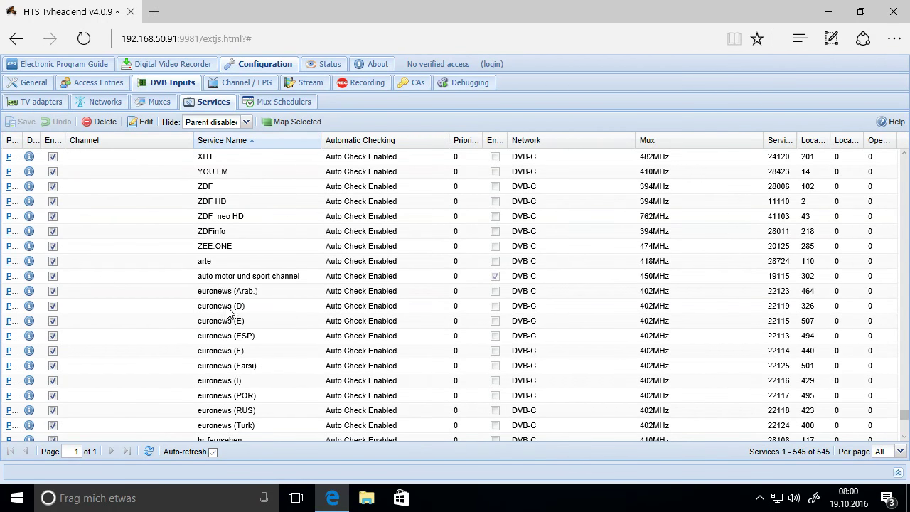
{"action": "left_click", "coordinate": [129, 206]}
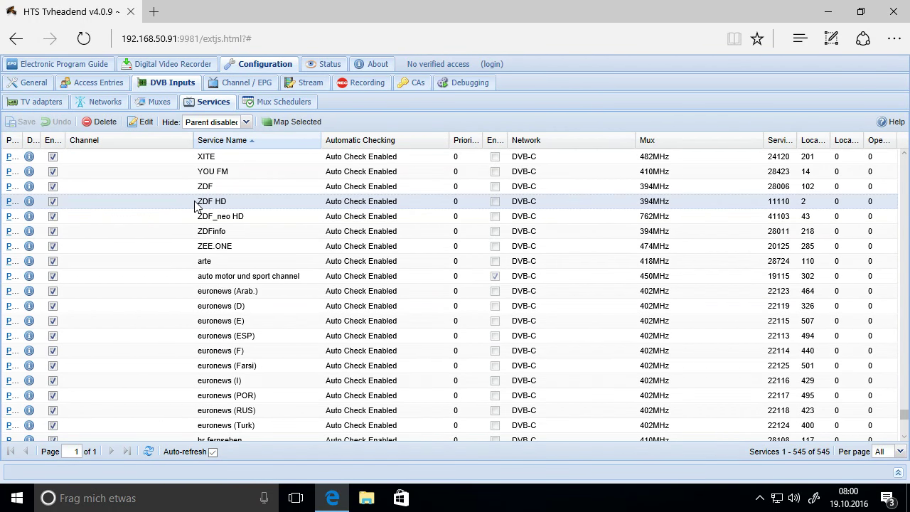
{"action": "left_click", "coordinate": [288, 122]}
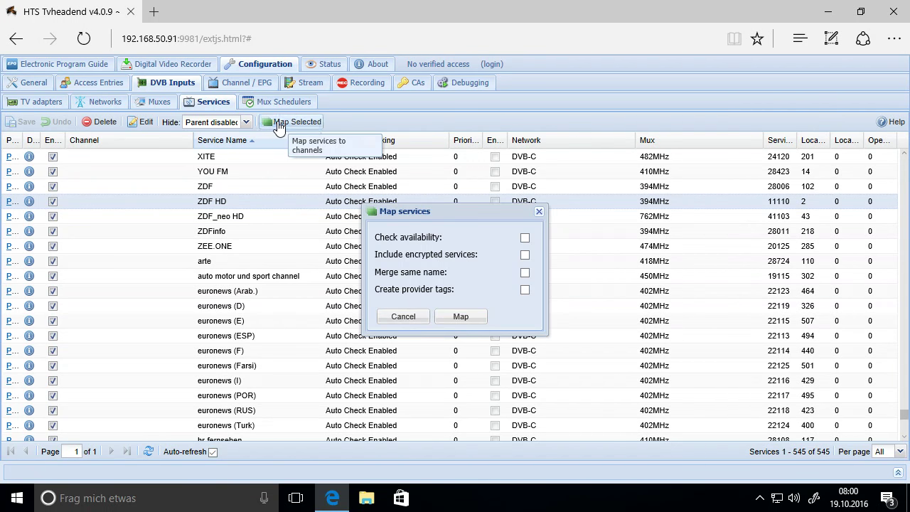
{"action": "left_click", "coordinate": [461, 317]}
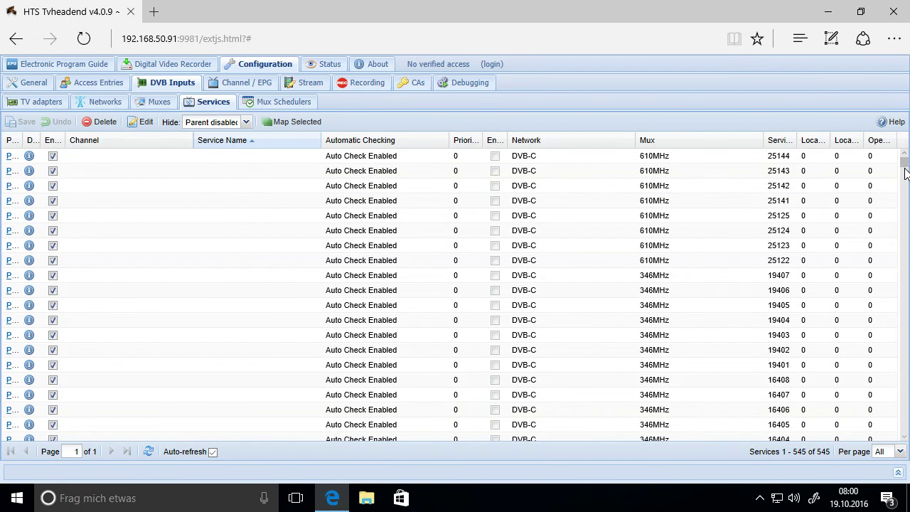
{"action": "left_click_drag", "start_coordinate": [905, 165], "coordinate": [906, 416]}
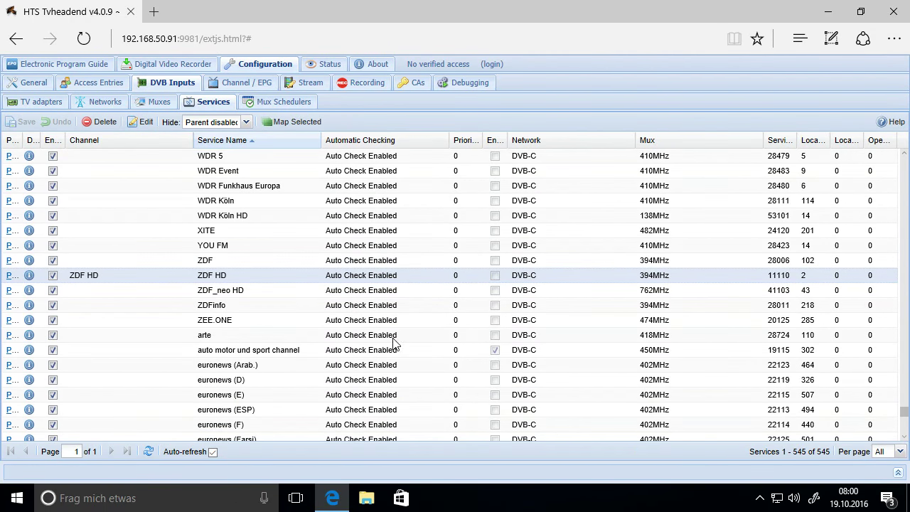
Map the services VOX, WDR Köln HD and RTL Television to channels together, and open the channel list to check the mapped channels.
{"action": "scroll", "coordinate": [299, 311], "scroll_direction": "up", "scroll_amount": 3}
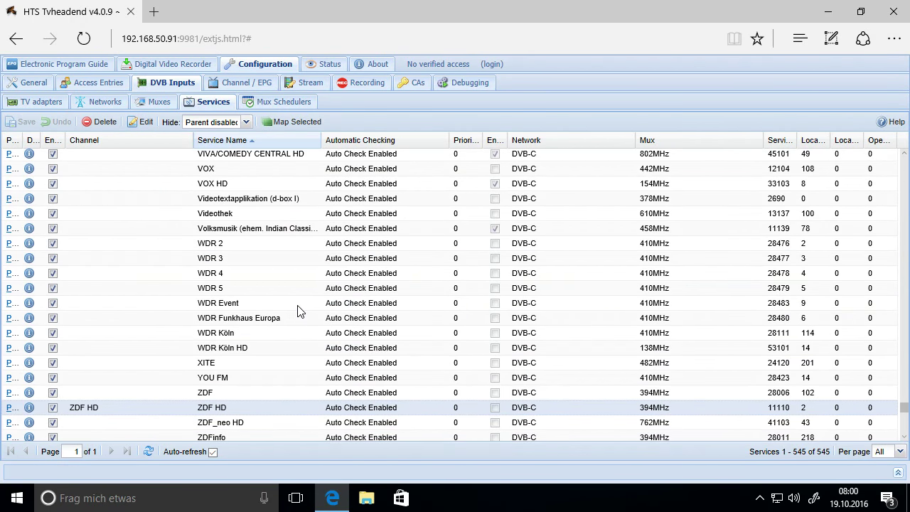
{"action": "scroll", "coordinate": [299, 311], "scroll_direction": "up", "scroll_amount": 2}
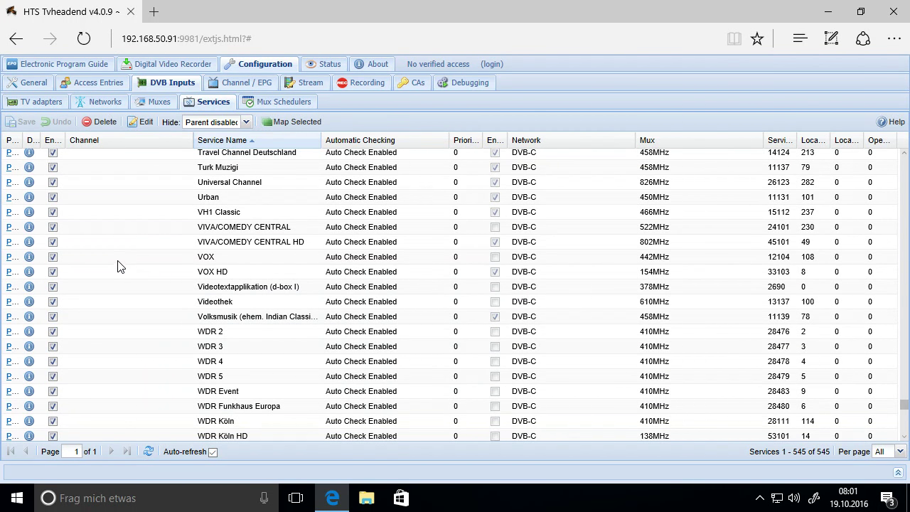
{"action": "left_click", "coordinate": [118, 263]}
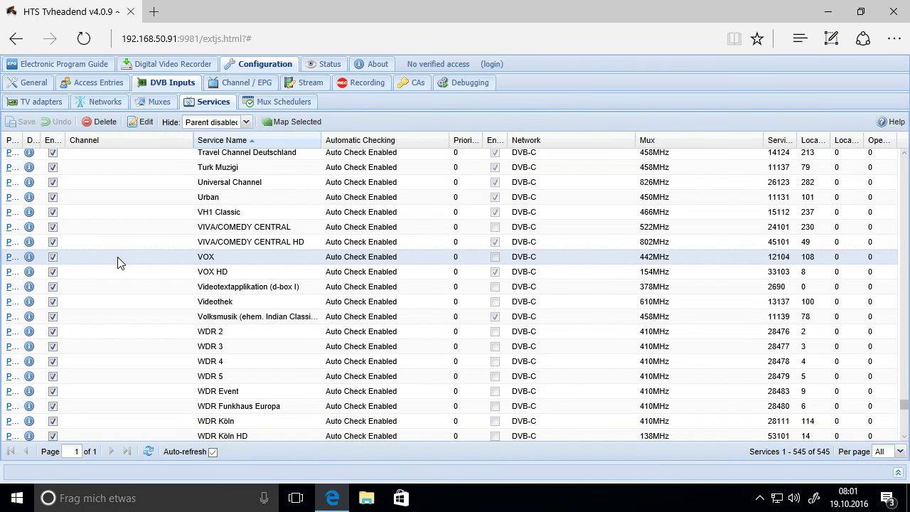
{"action": "scroll", "coordinate": [118, 262], "scroll_direction": "up", "scroll_amount": 1}
{"action": "scroll", "coordinate": [118, 262], "scroll_direction": "down", "scroll_amount": 3}
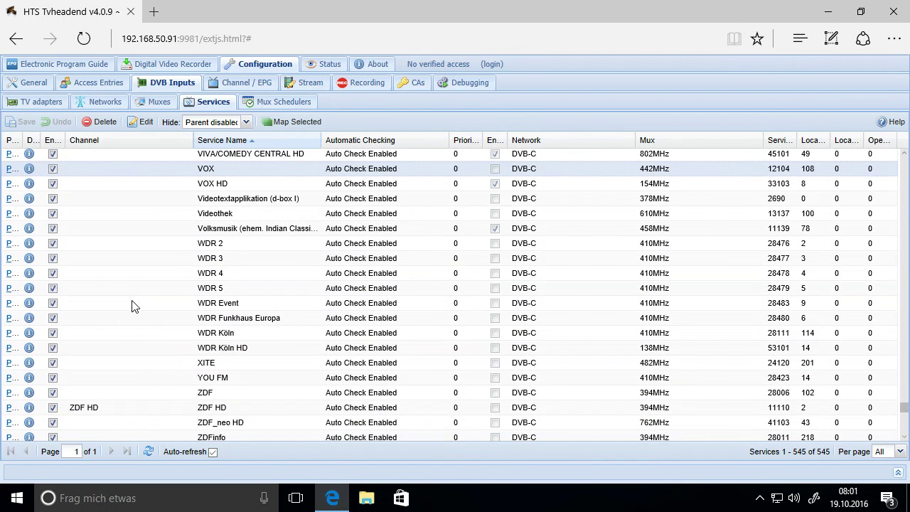
{"action": "scroll", "coordinate": [188, 303], "scroll_direction": "up", "scroll_amount": 1}
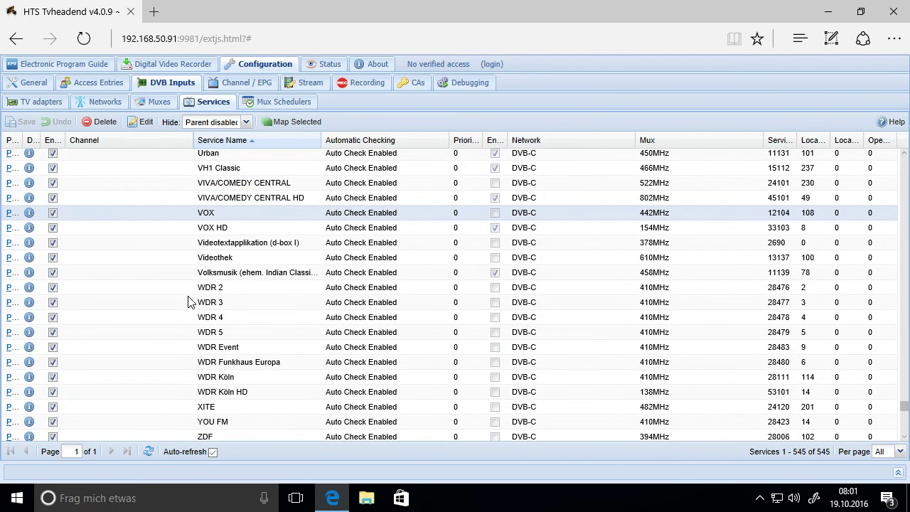
{"action": "left_click", "coordinate": [150, 391], "text": "ctrl"}
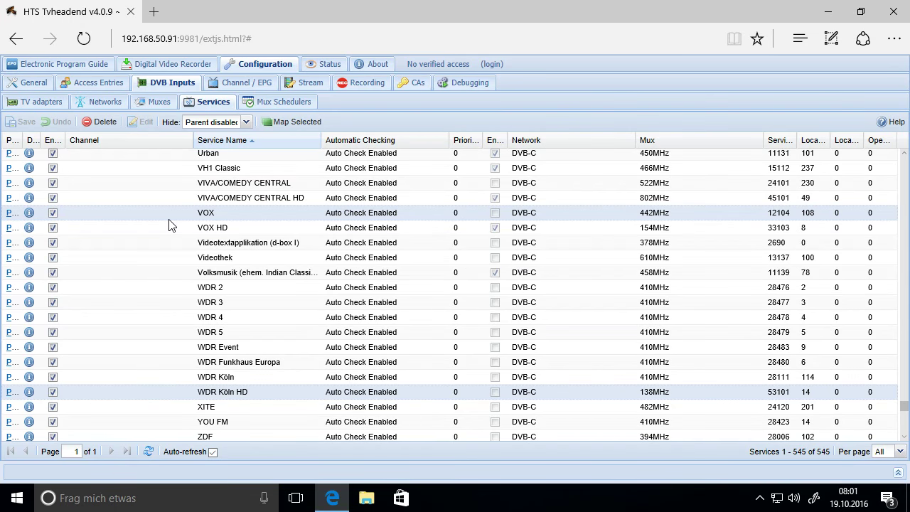
{"action": "scroll", "coordinate": [168, 347], "scroll_direction": "up", "scroll_amount": 10}
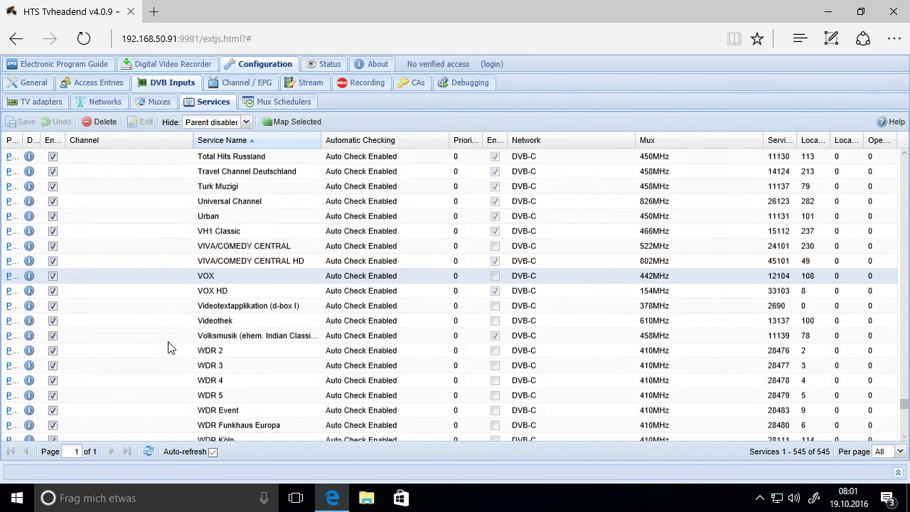
{"action": "scroll", "coordinate": [168, 348], "scroll_direction": "up", "scroll_amount": 20}
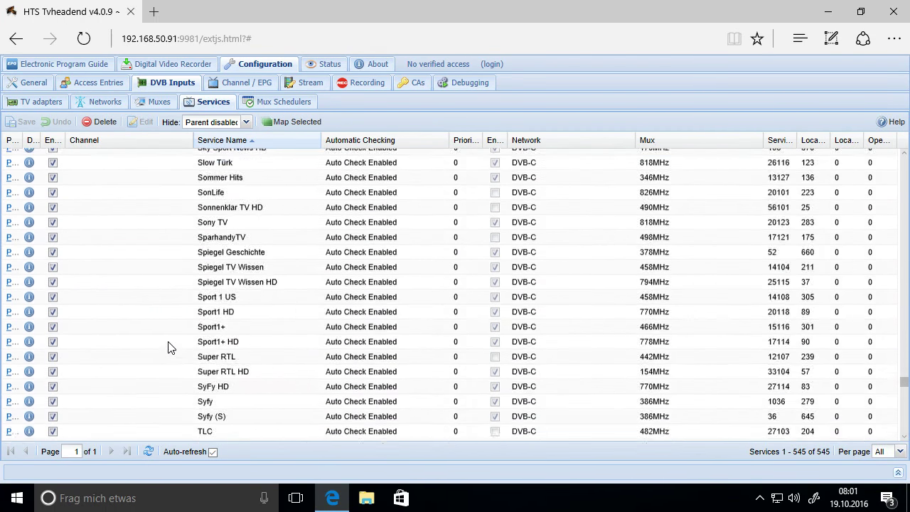
{"action": "scroll", "coordinate": [168, 347], "scroll_direction": "up", "scroll_amount": 15}
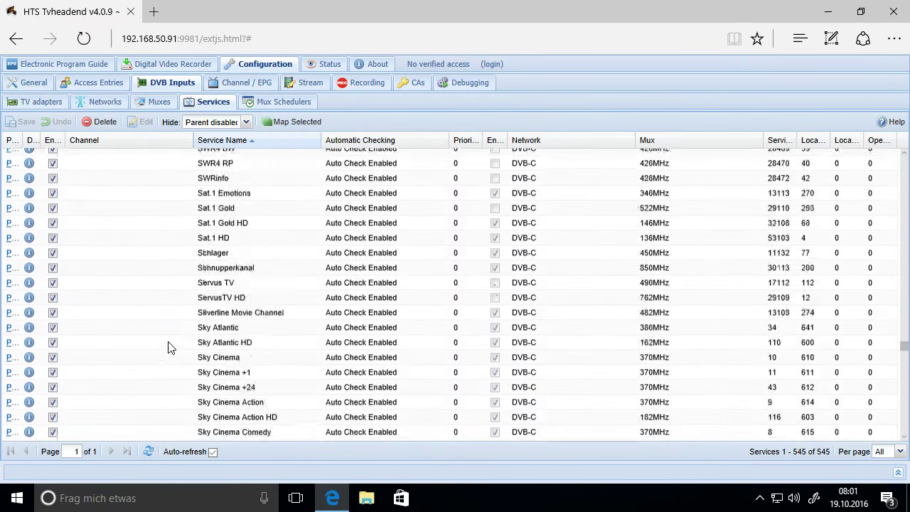
{"action": "scroll", "coordinate": [168, 347], "scroll_direction": "up", "scroll_amount": 4}
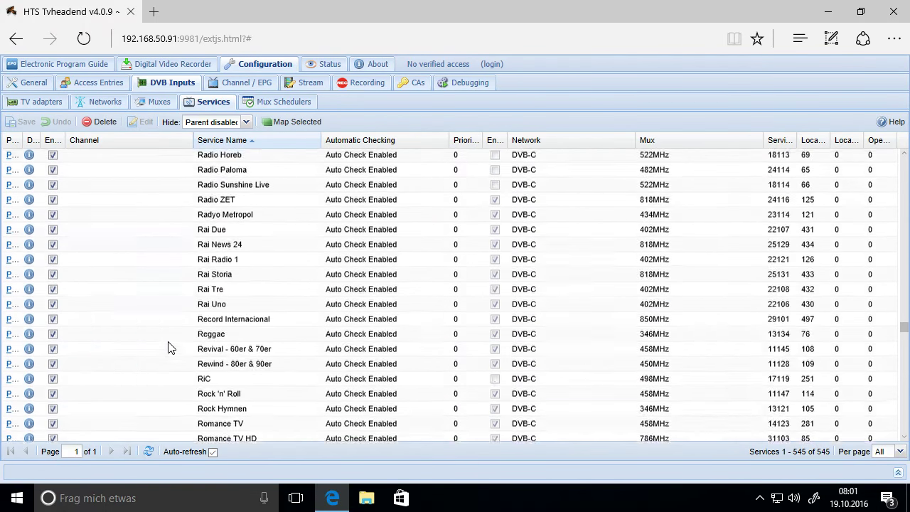
{"action": "scroll", "coordinate": [168, 347], "scroll_direction": "up", "scroll_amount": 5}
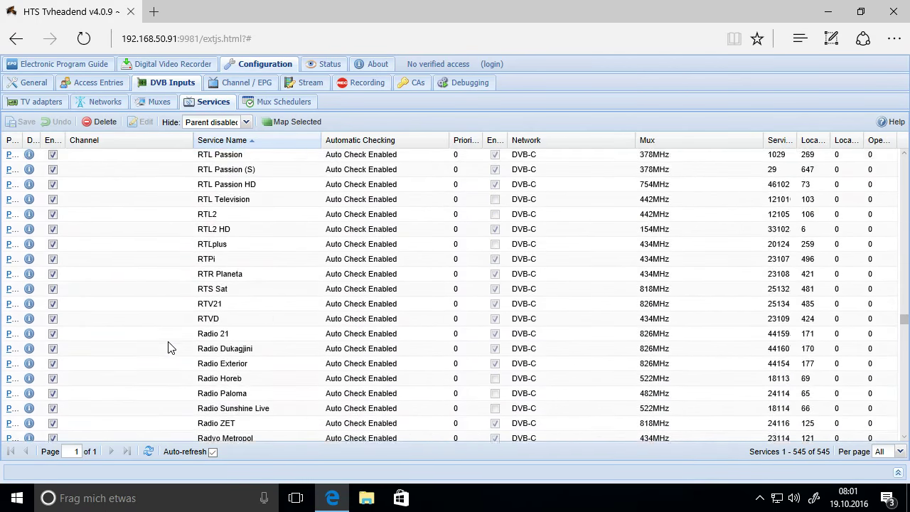
{"action": "scroll", "coordinate": [168, 347], "scroll_direction": "up", "scroll_amount": 1}
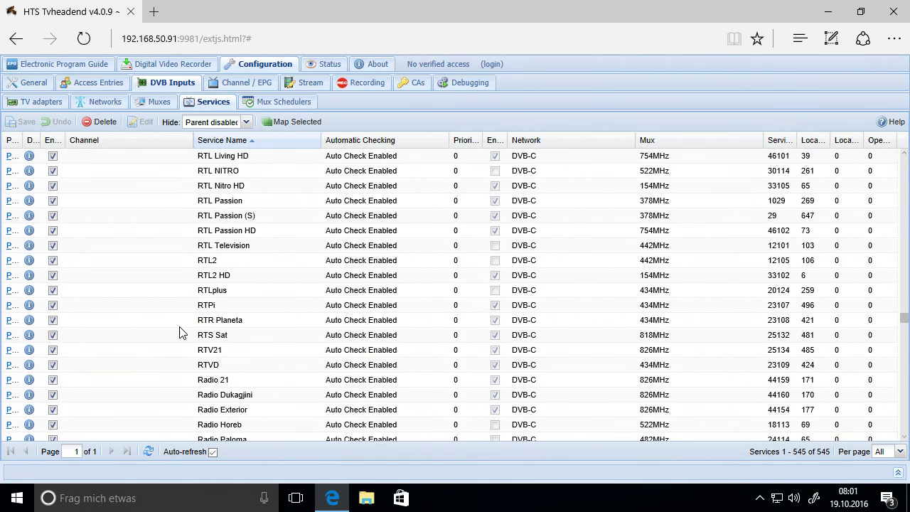
{"action": "left_click", "coordinate": [166, 248]}
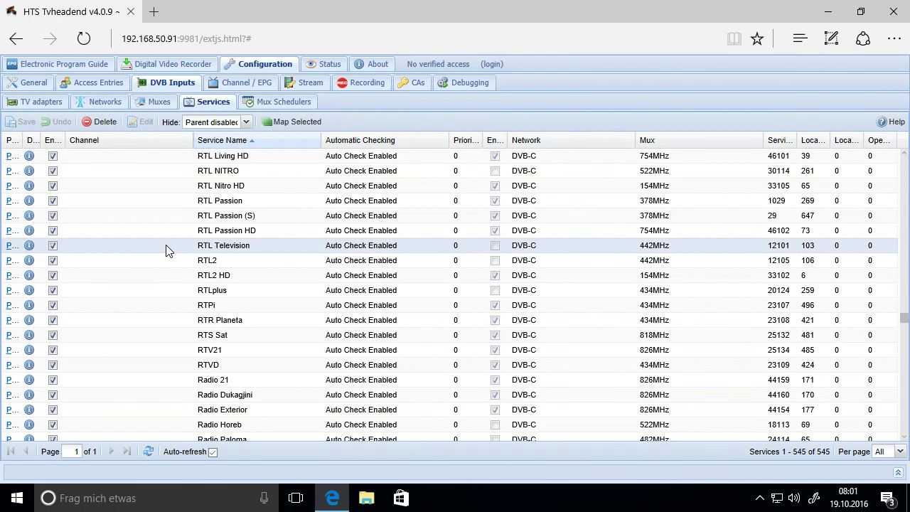
{"action": "left_click", "coordinate": [281, 125]}
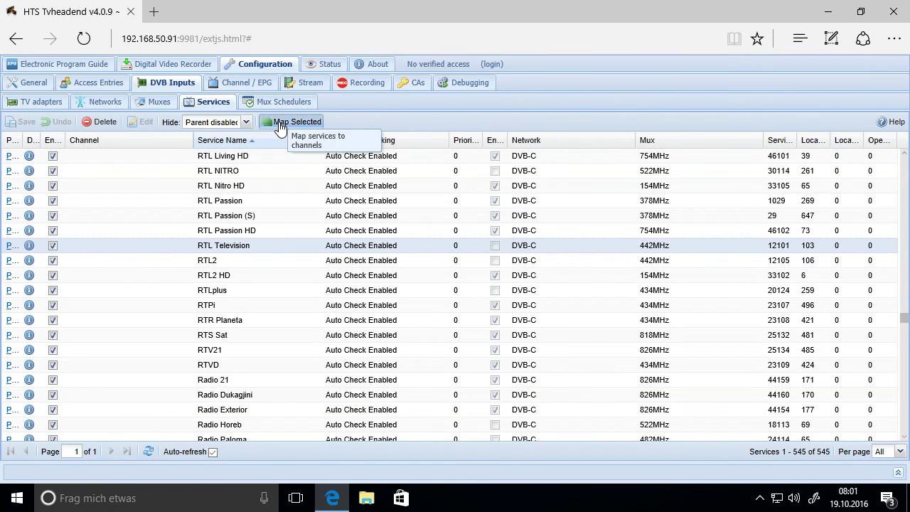
{"action": "left_click", "coordinate": [462, 317]}
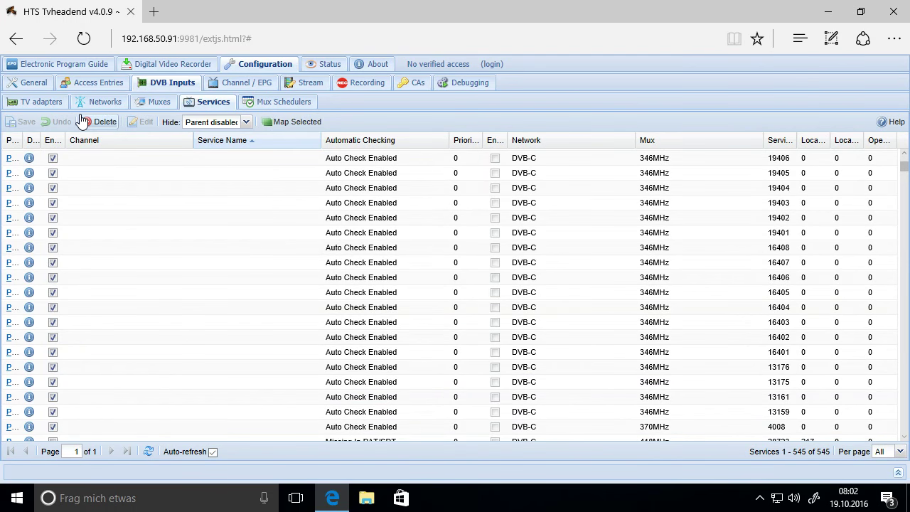
{"action": "left_click", "coordinate": [238, 87]}
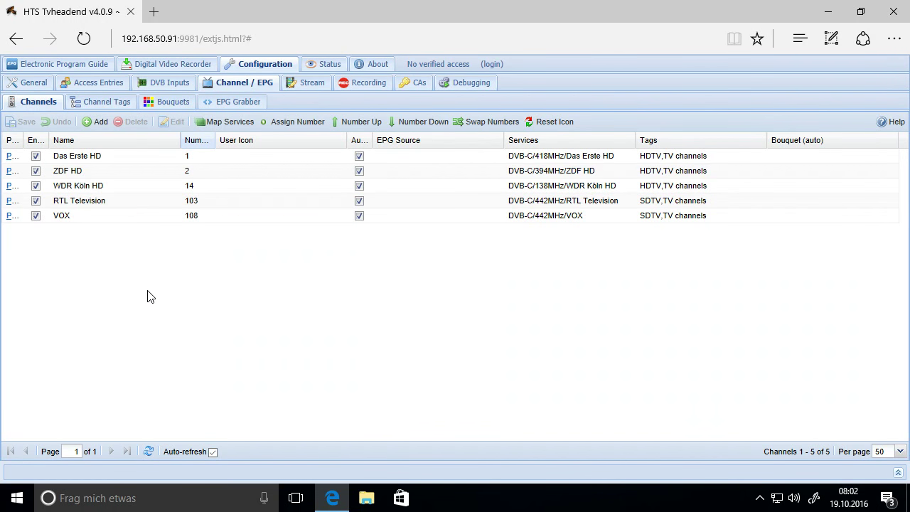